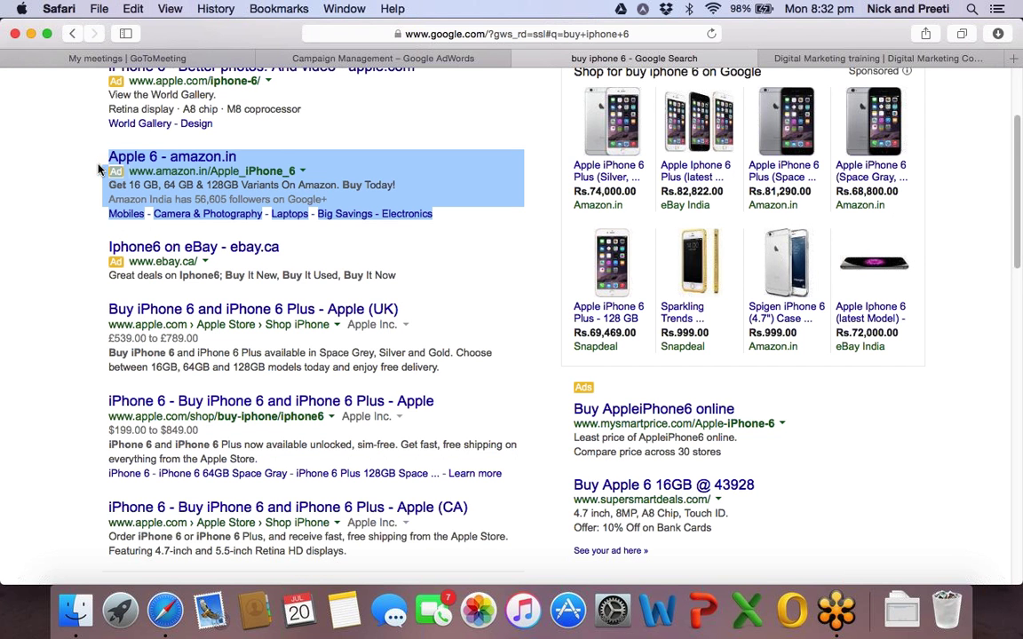
Step: Examine the sponsored results for "buy iphone 6", highlighting the apple.com ad's text, and glance at the Digital Marketing Paathshala website
click(80, 192)
scroll(79, 194, down, 3)
scroll(79, 193, up, 5)
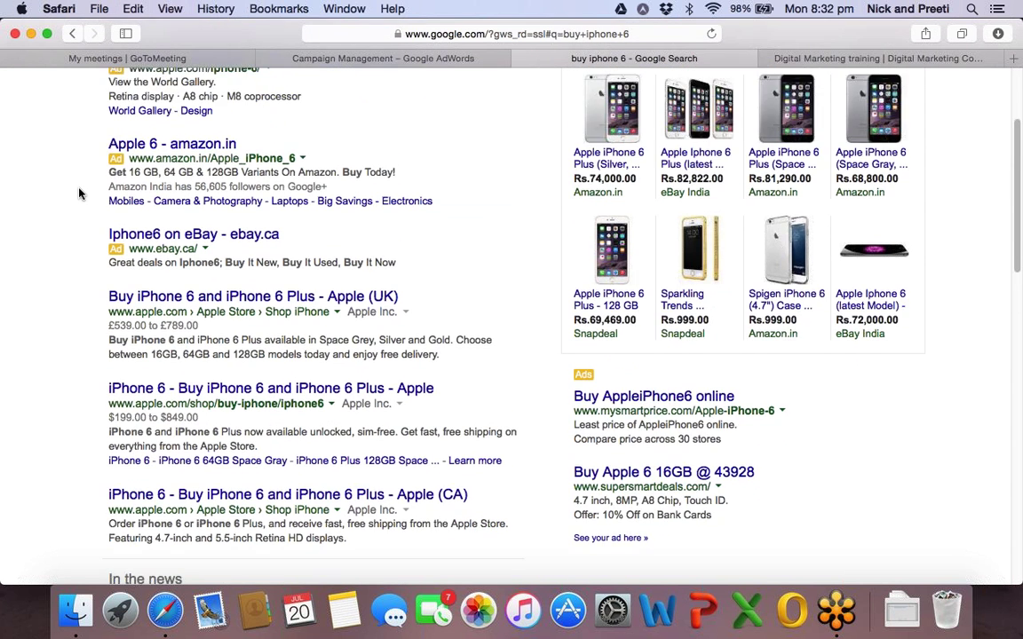
click(234, 93)
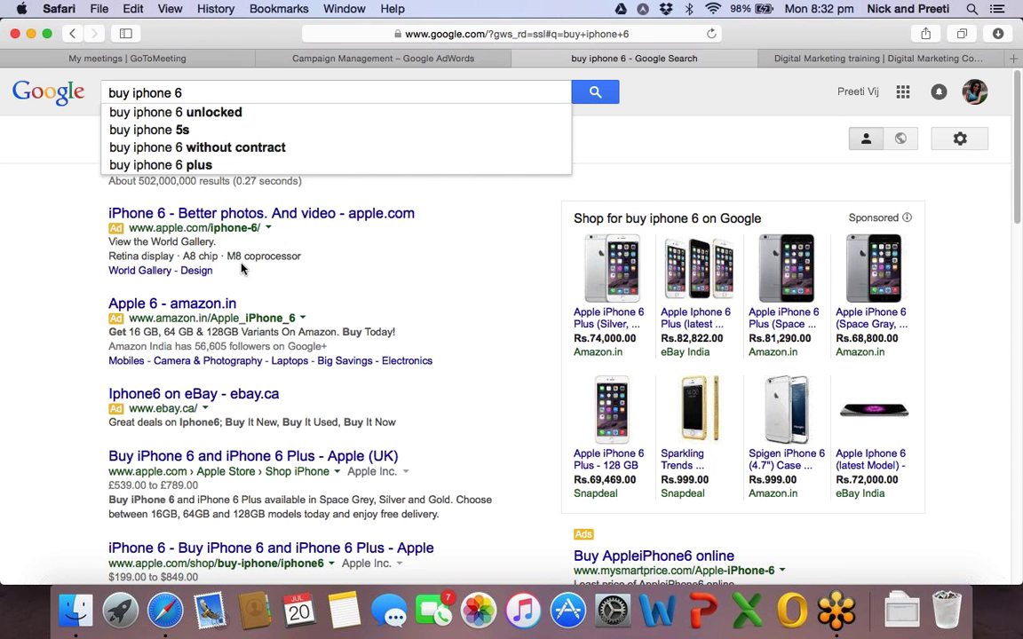
drag(215, 271, 105, 209)
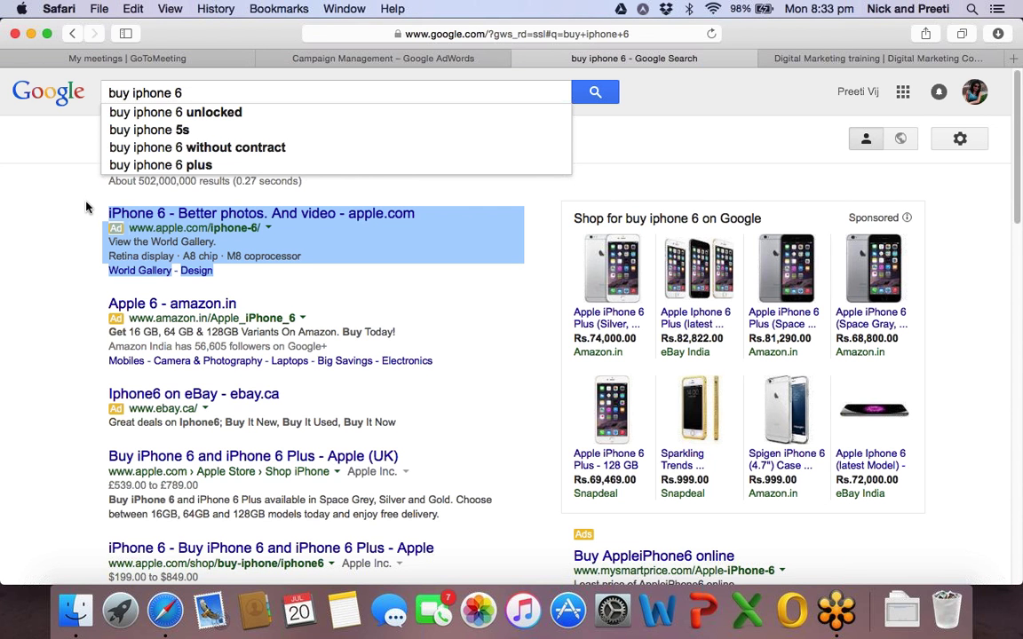
click(86, 207)
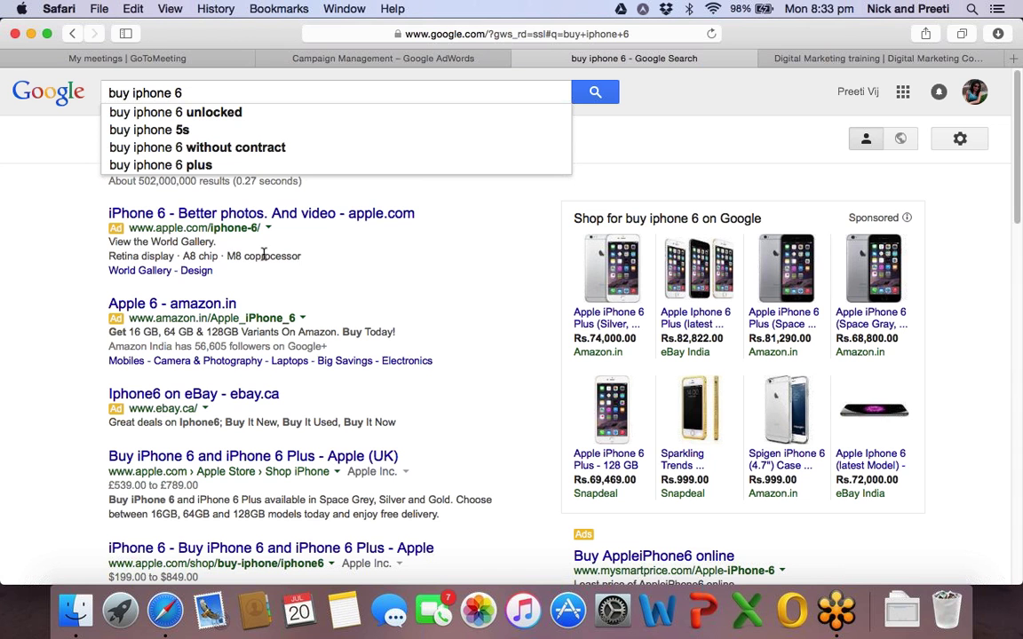
drag(220, 242, 113, 233)
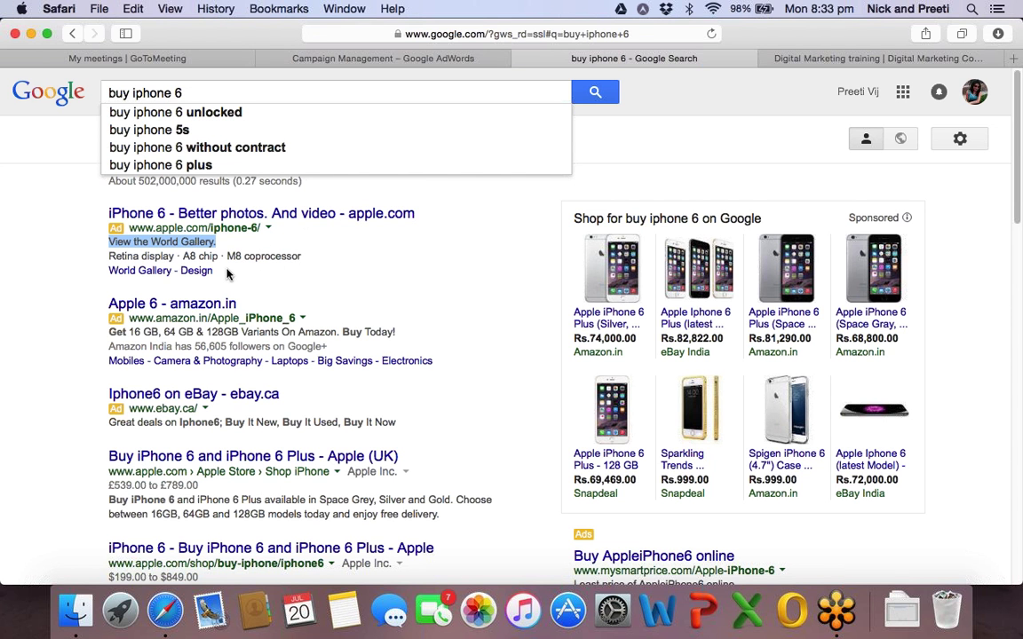
click(208, 241)
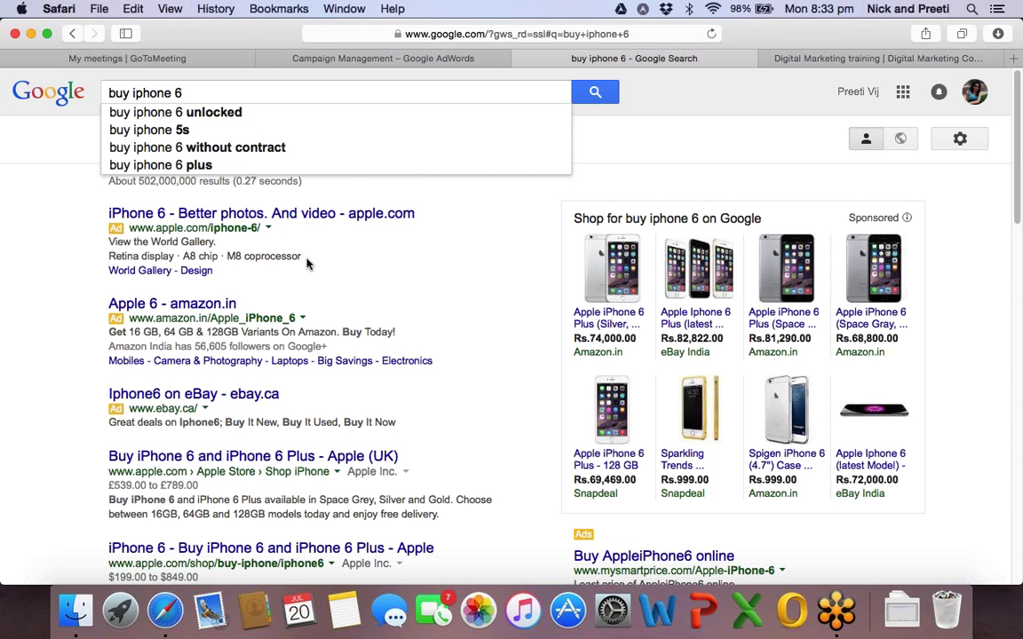
drag(307, 263, 98, 206)
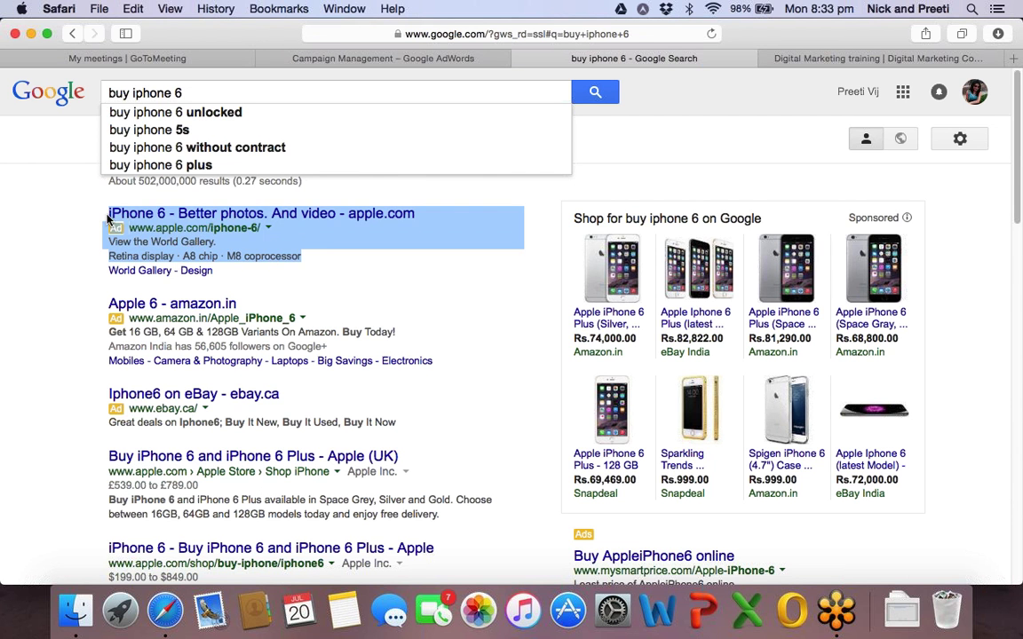
click(87, 230)
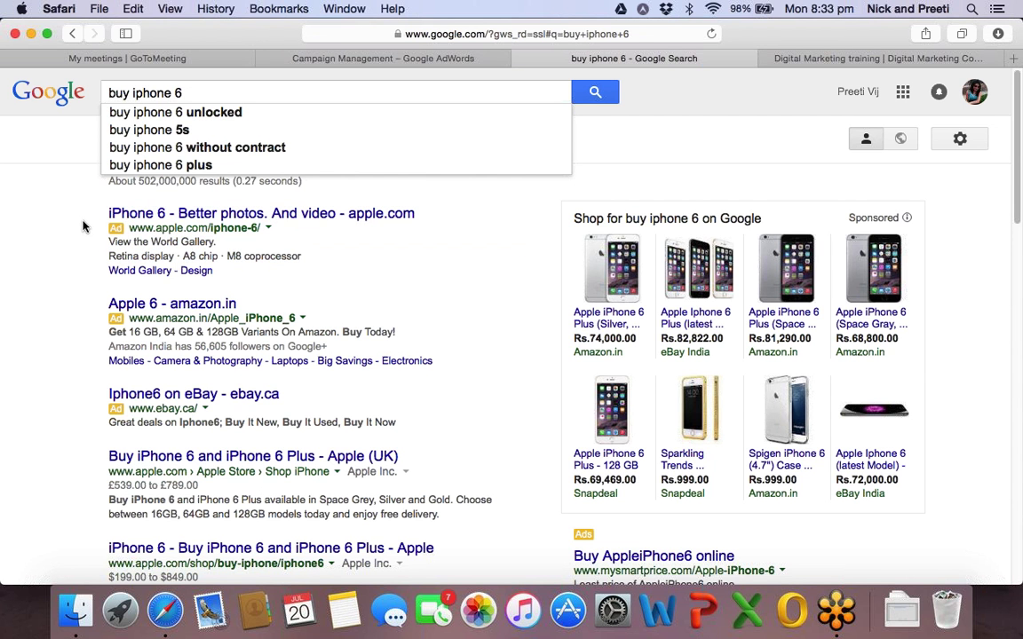
click(824, 59)
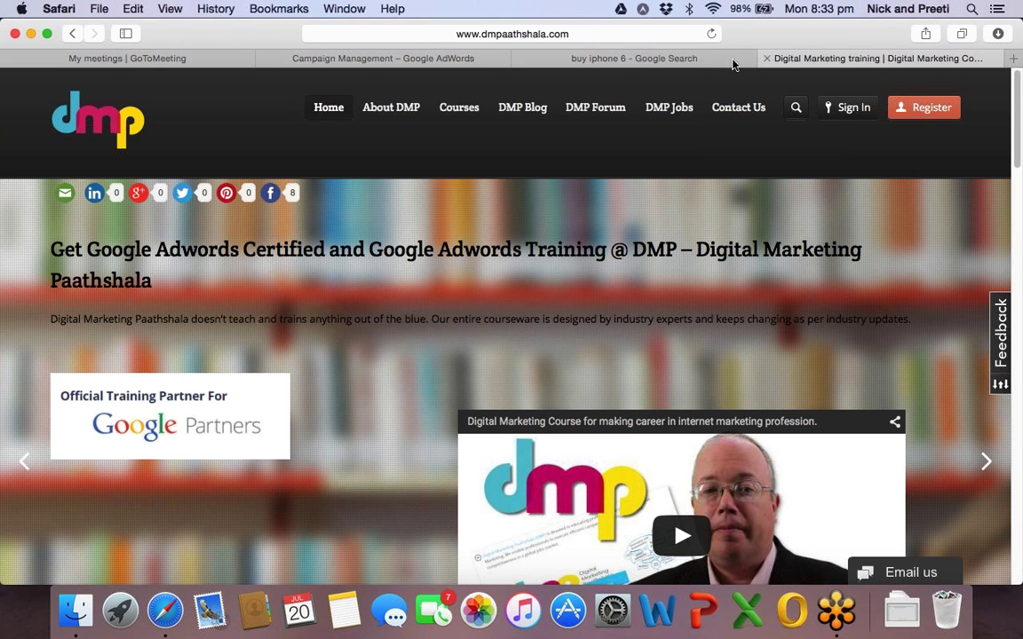
click(686, 63)
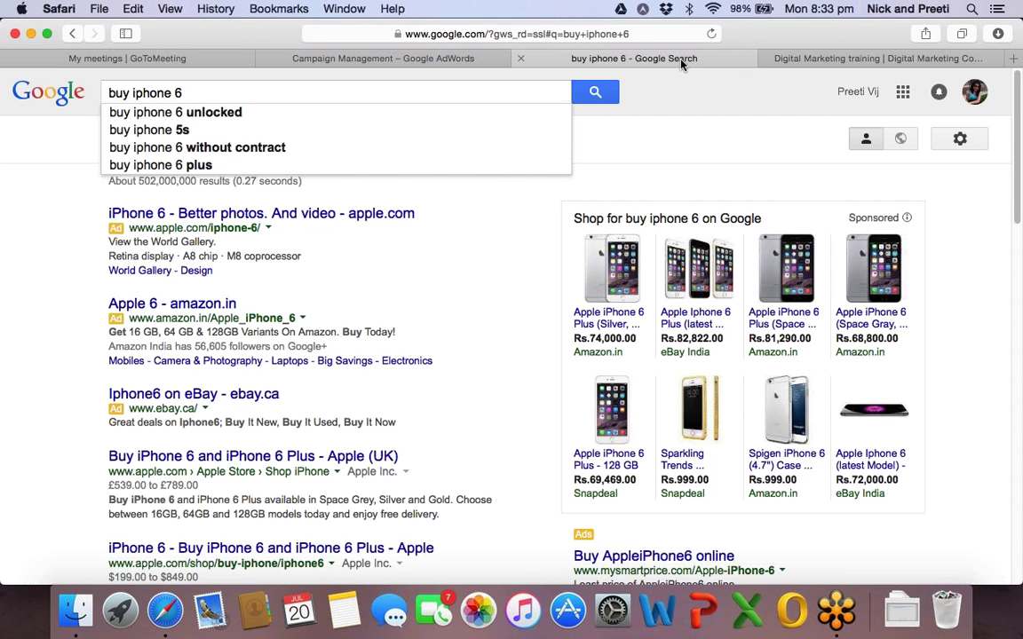
Step: Switch to the AdWords campaign page and load adwords.google.com there
click(430, 59)
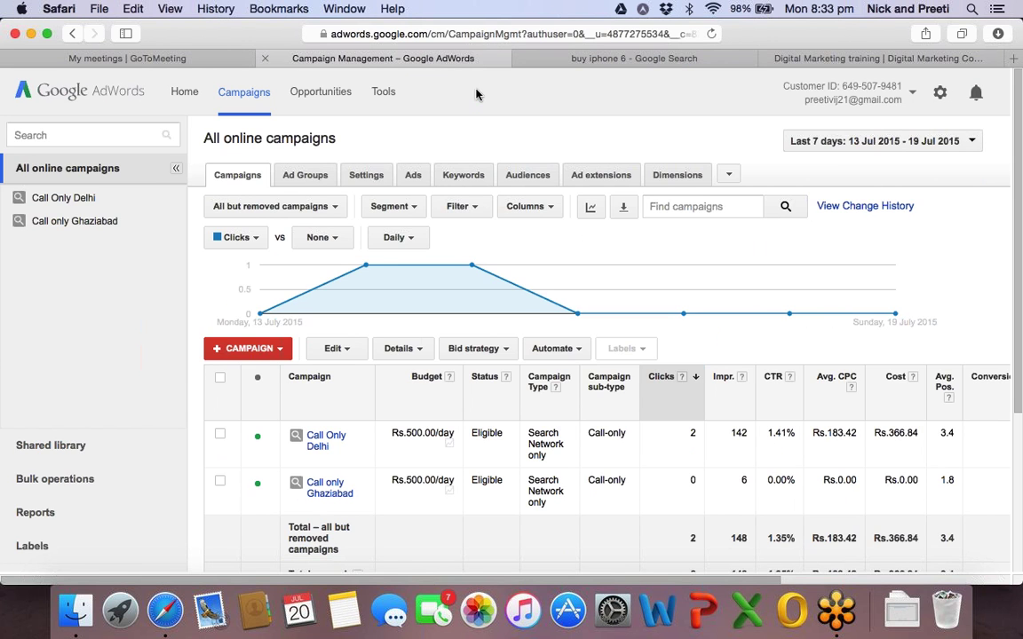
click(464, 35)
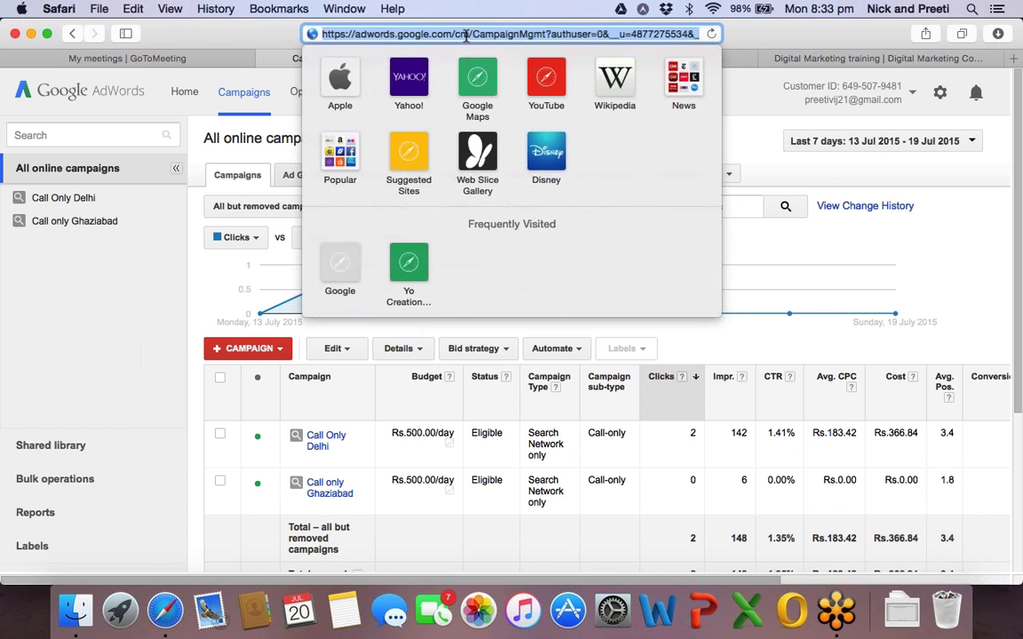
text(adwor)
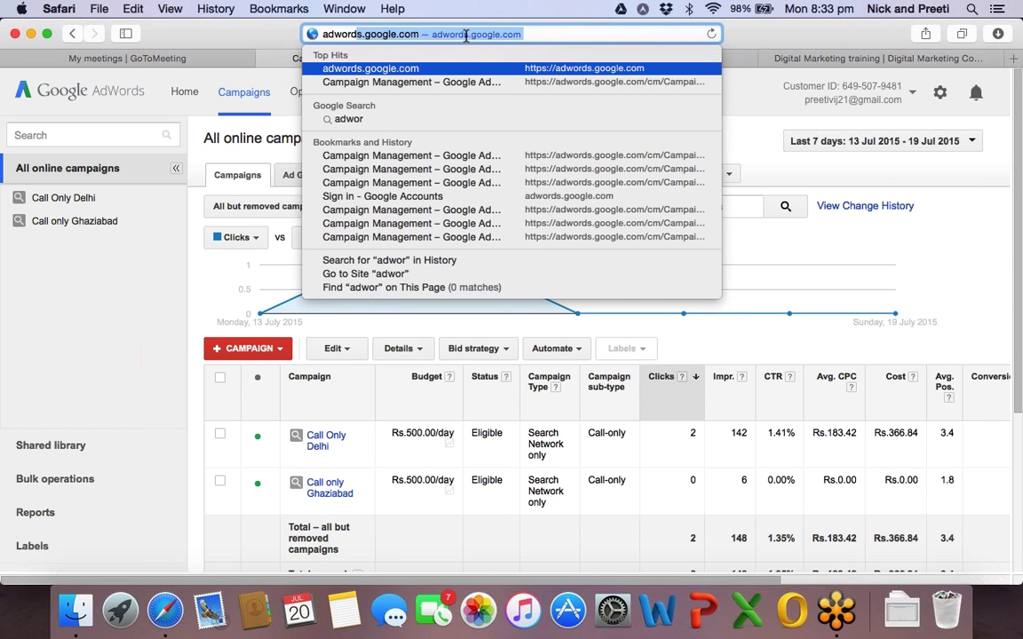
text(ds.google.c)
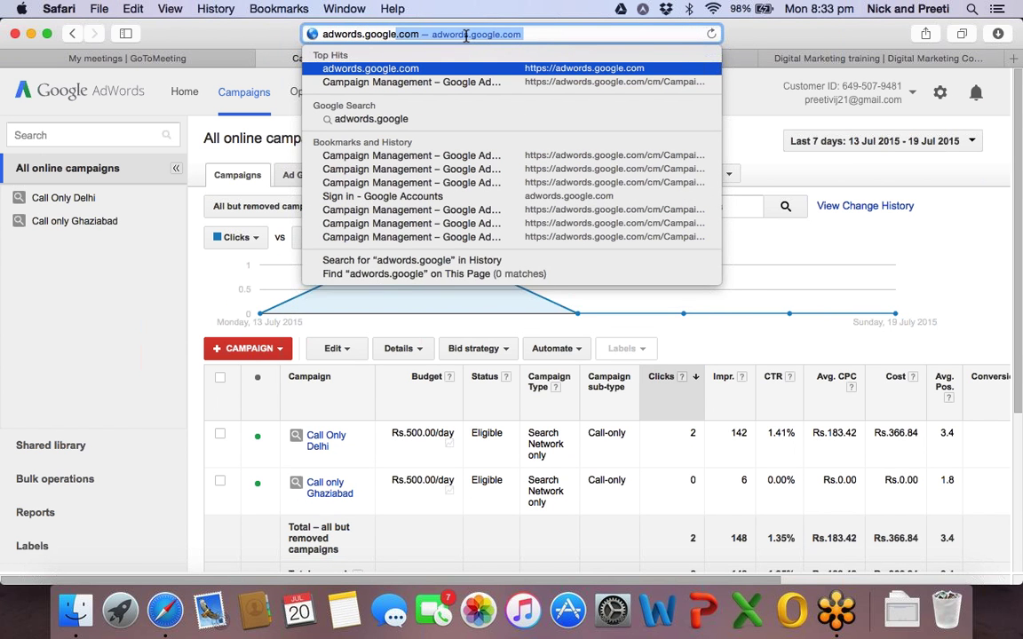
text(om)
key(Return)
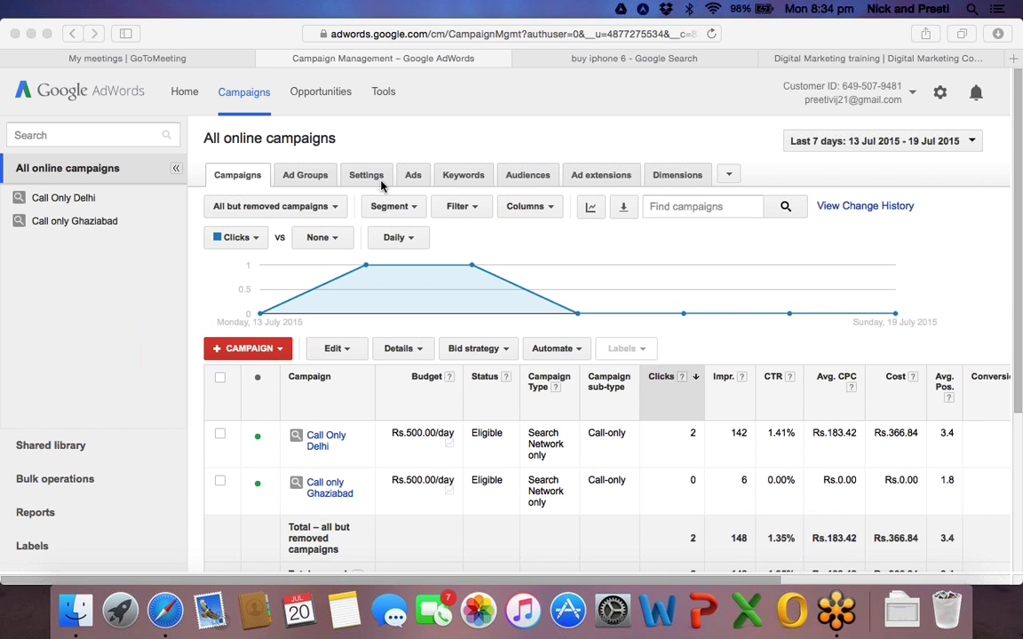
Step: Open slideshare.net in a new browser tab
click(1013, 57)
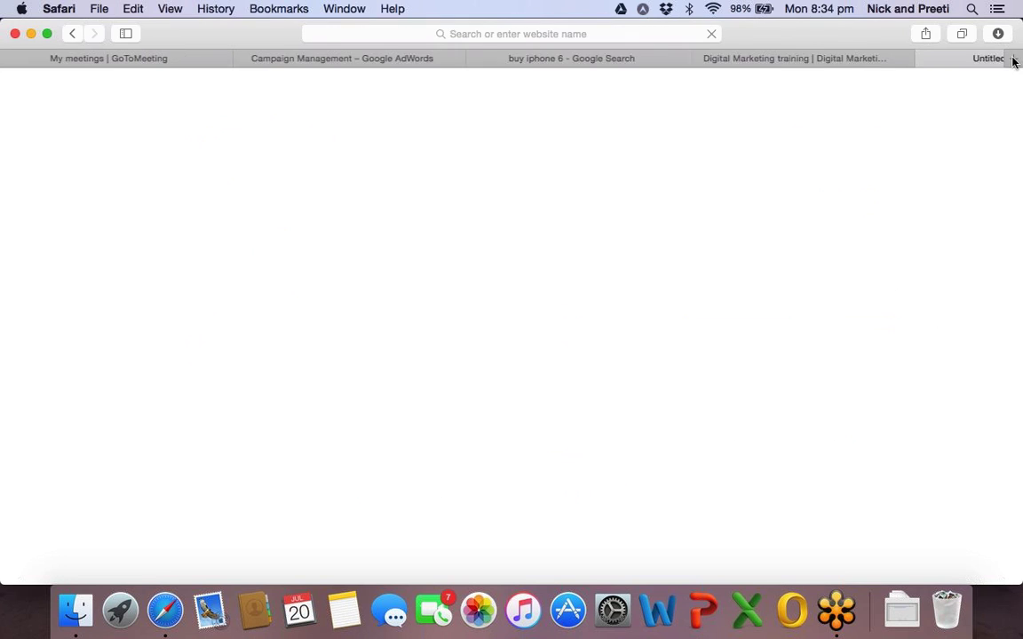
click(546, 37)
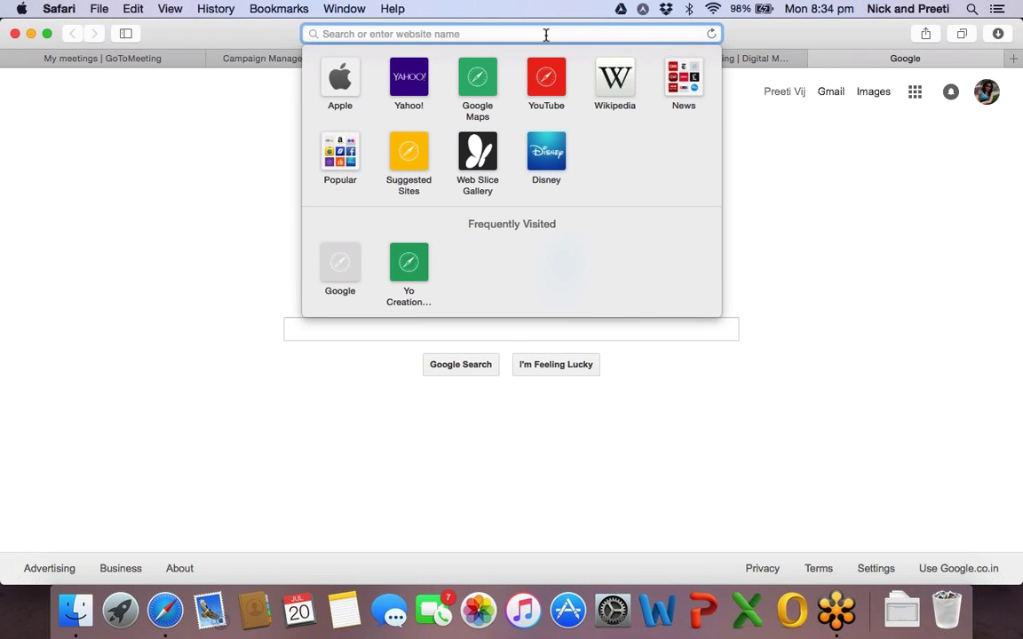
text(slideshar)
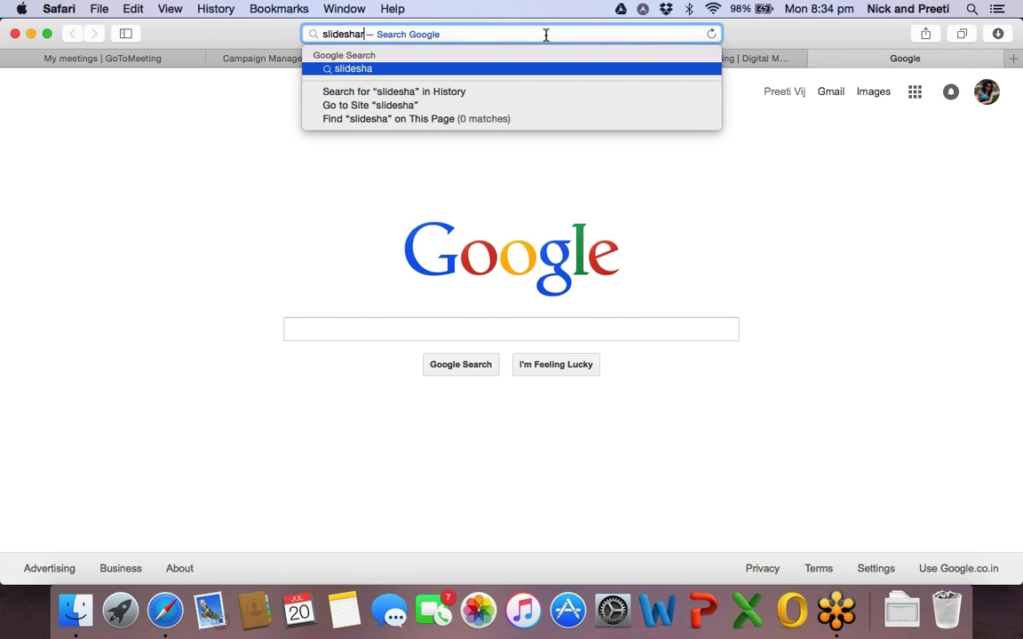
text(e)
text(.net)
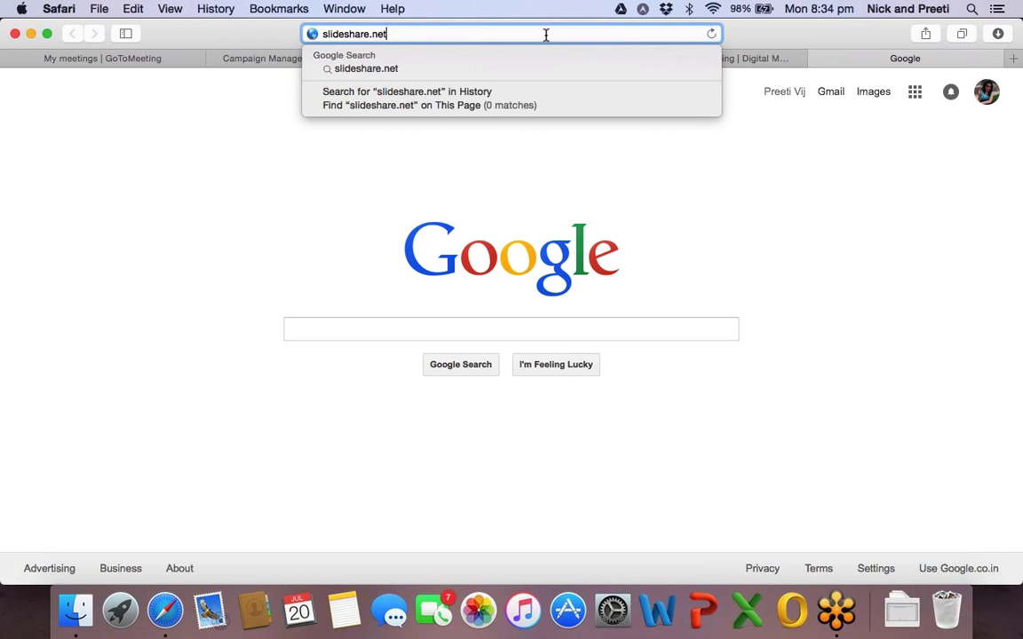
key(Return)
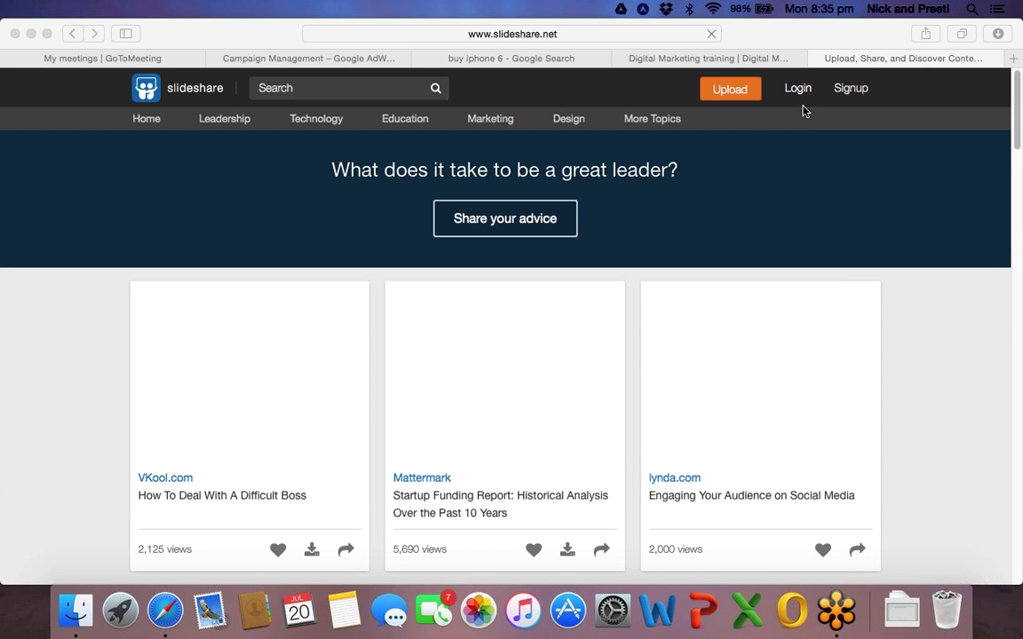
Step: Search SlideShare for "digital marketing paathshala"
click(327, 93)
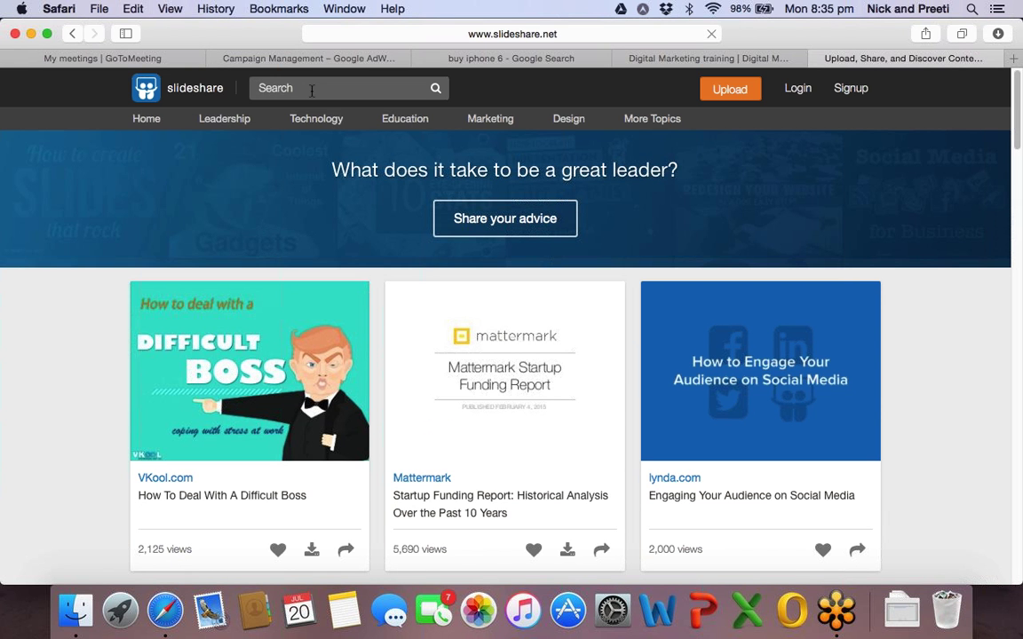
text(digital m)
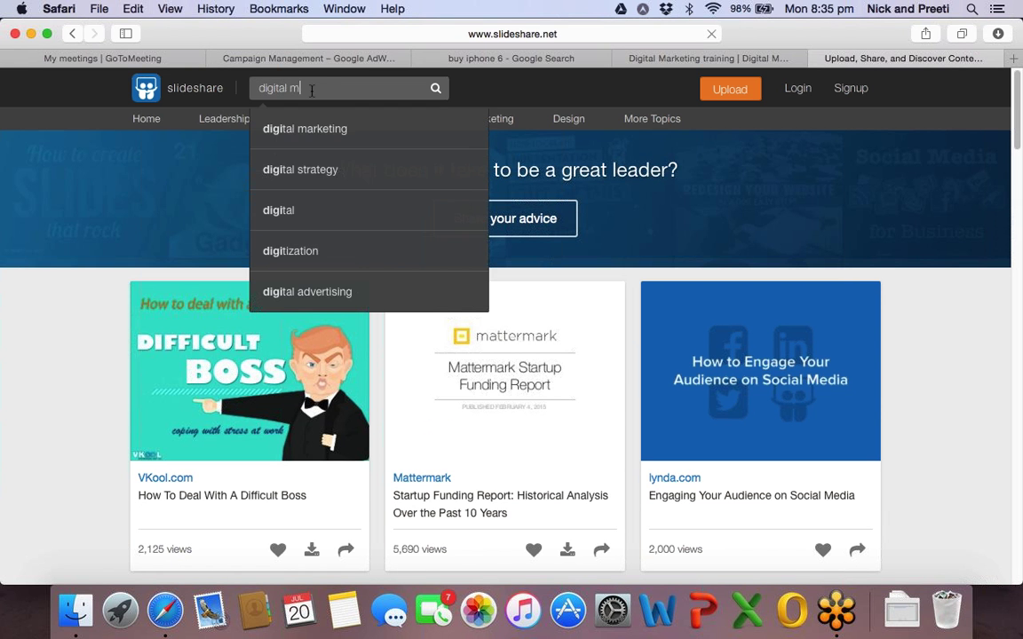
text(arketing)
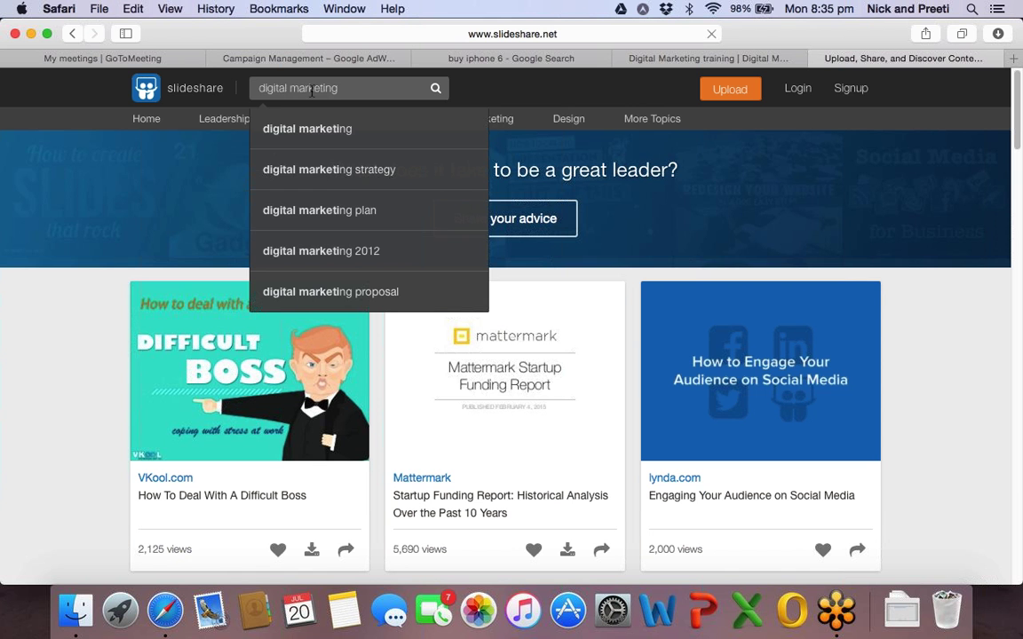
text( paathshala)
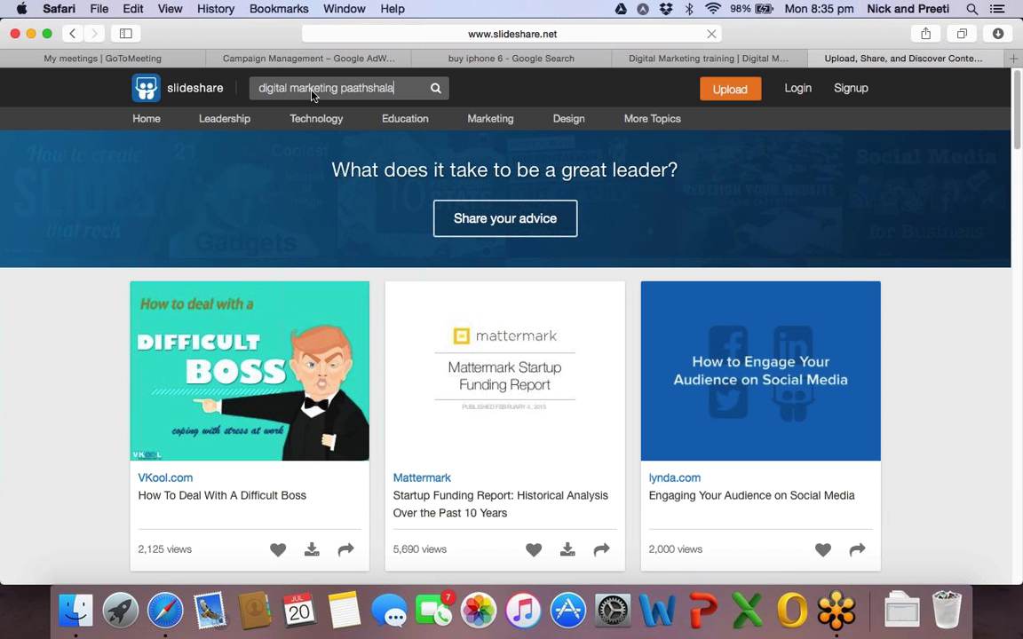
key(Return)
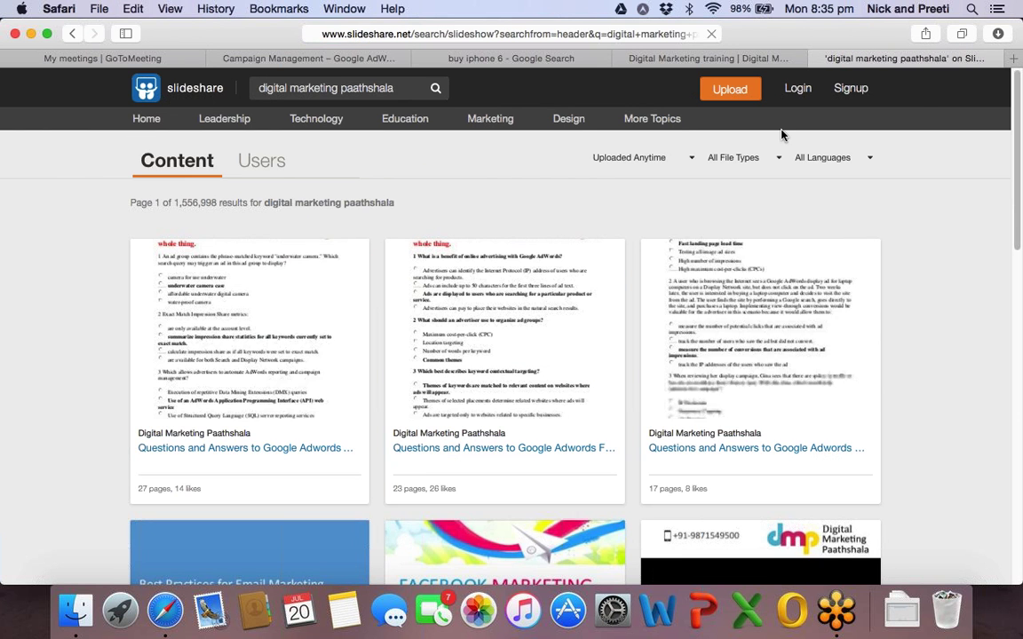
Step: Try to open the "Google Adwords – Lecture 1" presentation from the SlideShare results, first in a new tab and again in the current one
click(990, 157)
scroll(993, 157, down, 5)
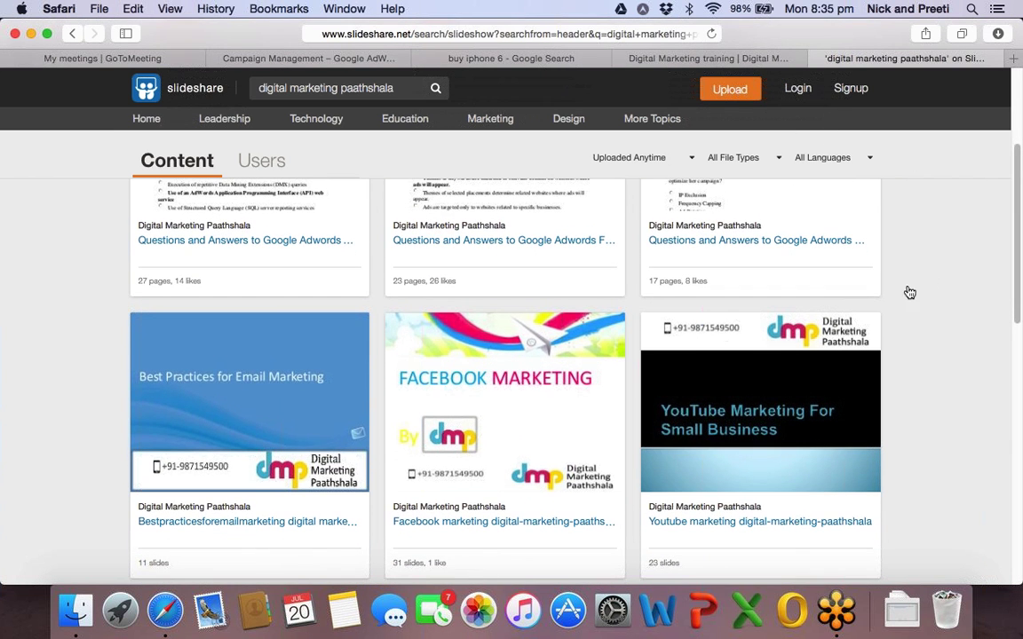
scroll(971, 265, down, 8)
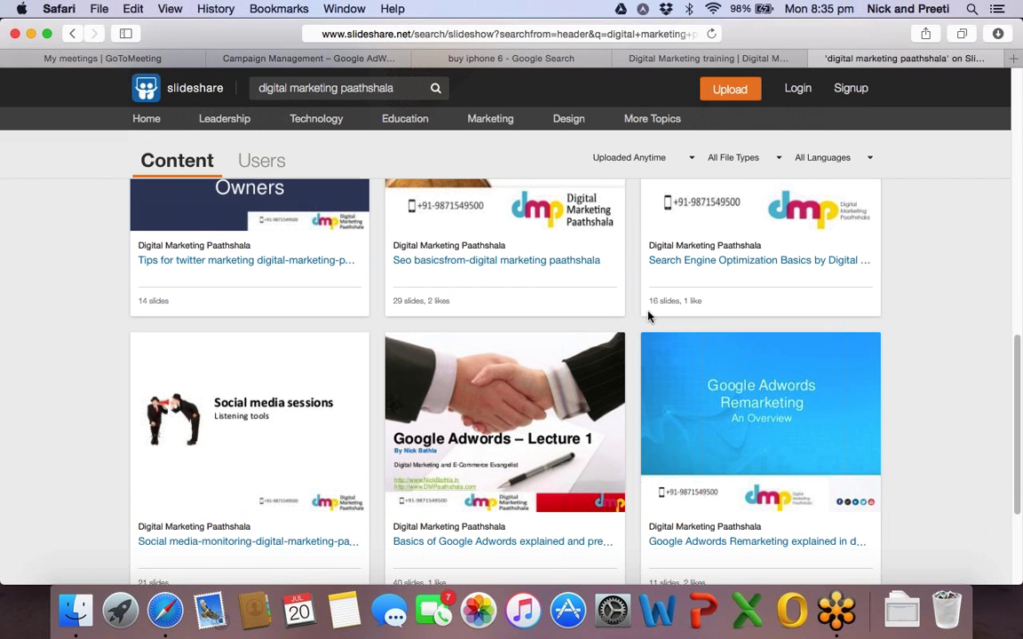
right_click(532, 382)
click(553, 391)
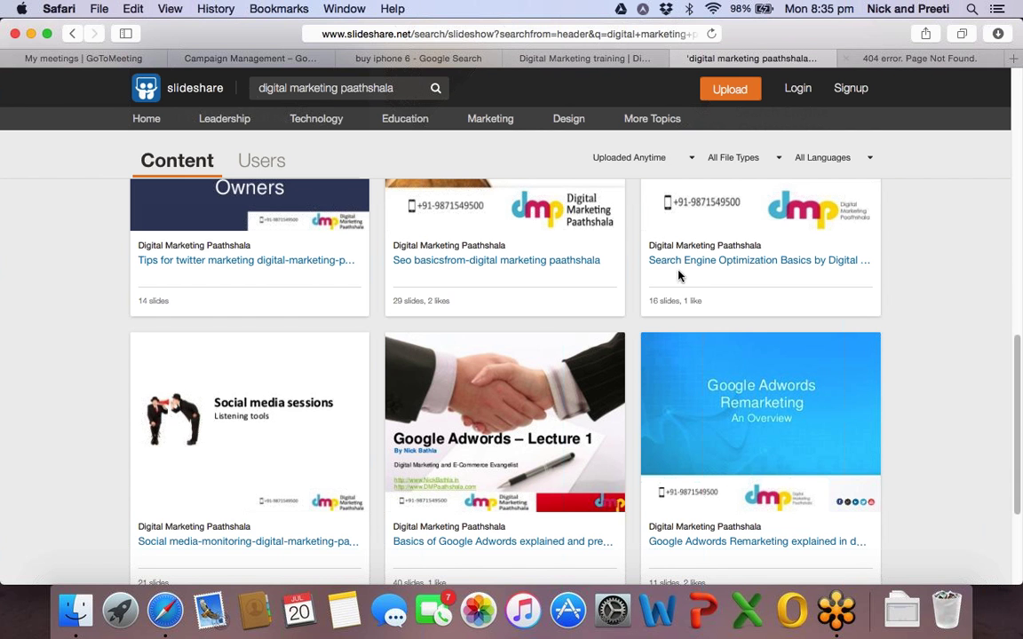
click(573, 357)
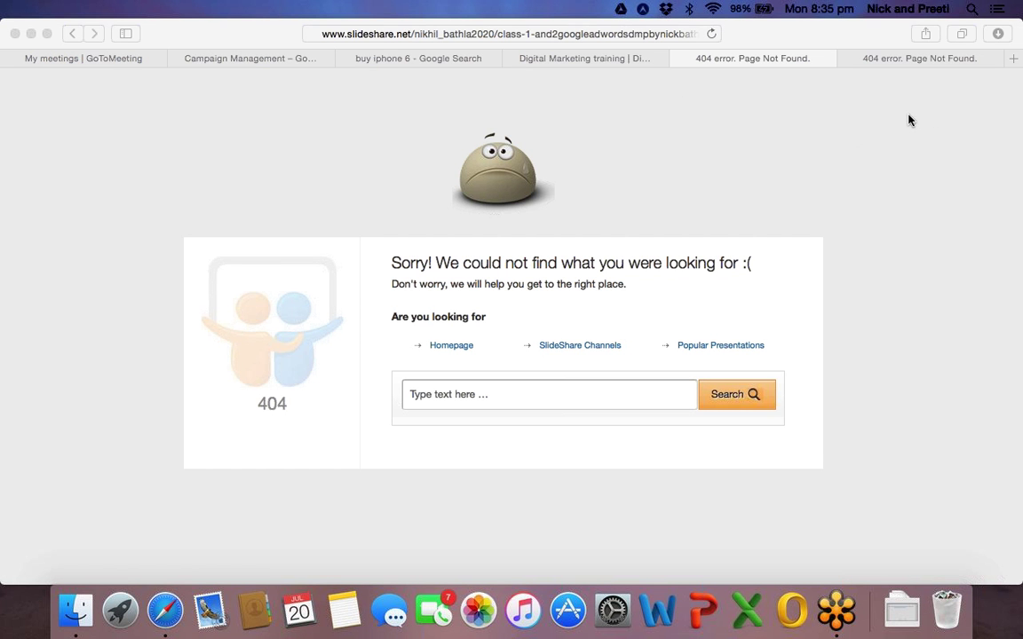
Step: Return from the presentation page to the SlideShare search results and open the site's login page
click(584, 59)
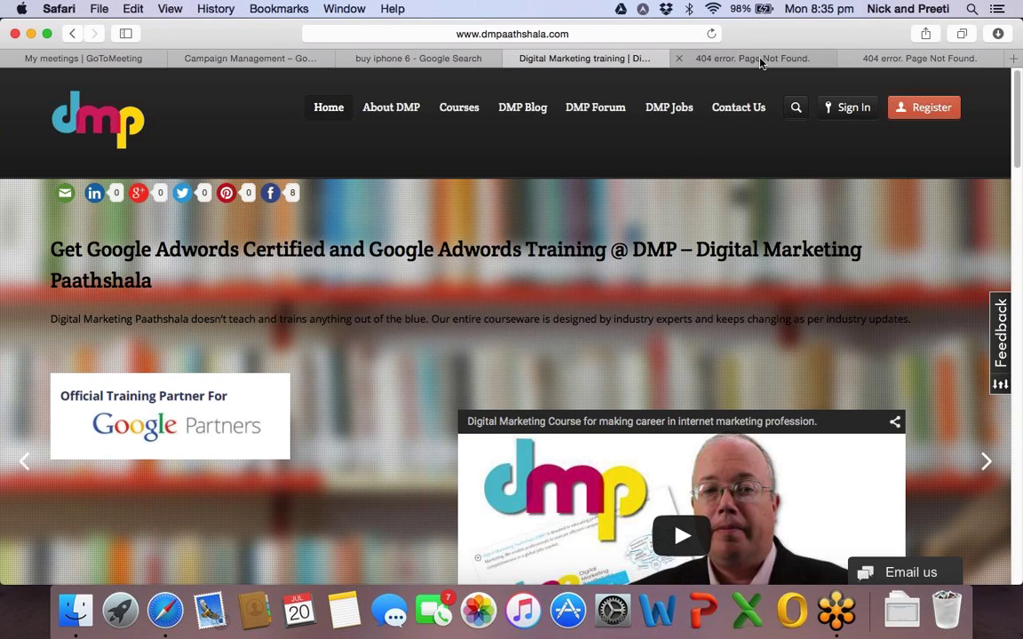
click(759, 60)
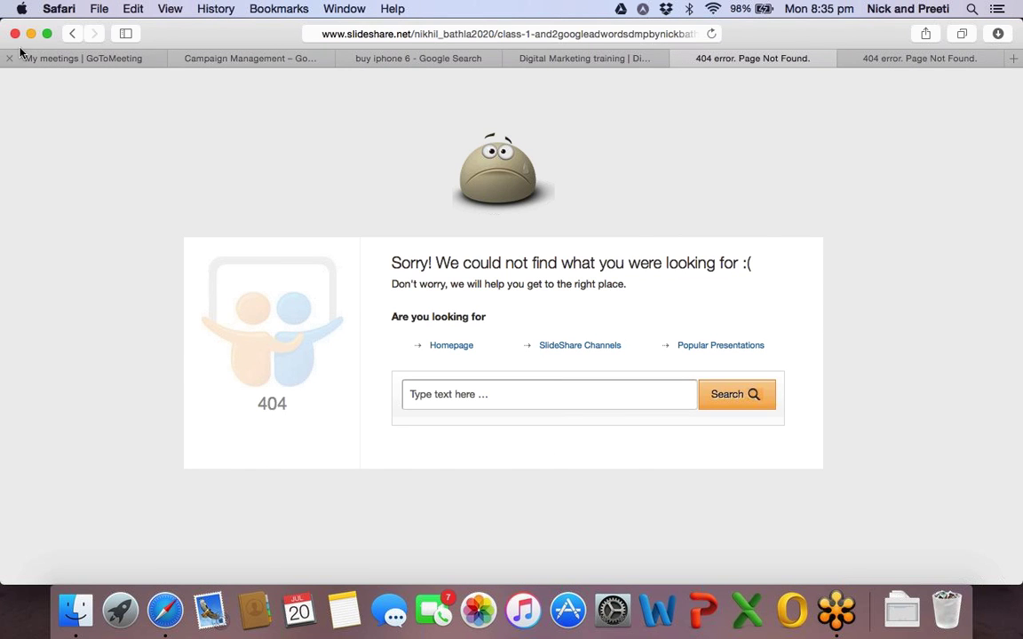
click(74, 34)
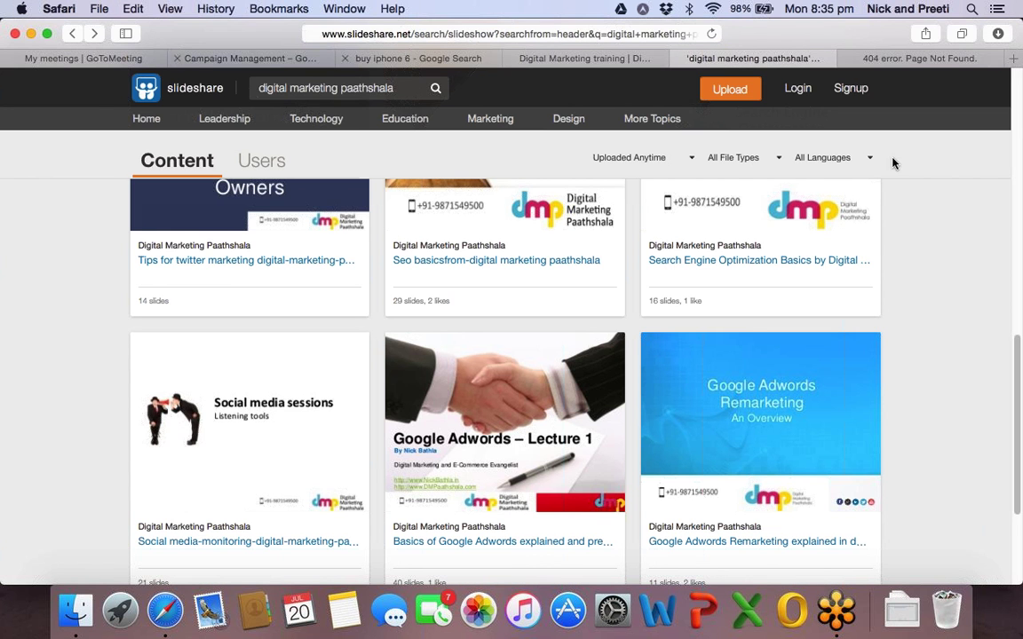
click(807, 96)
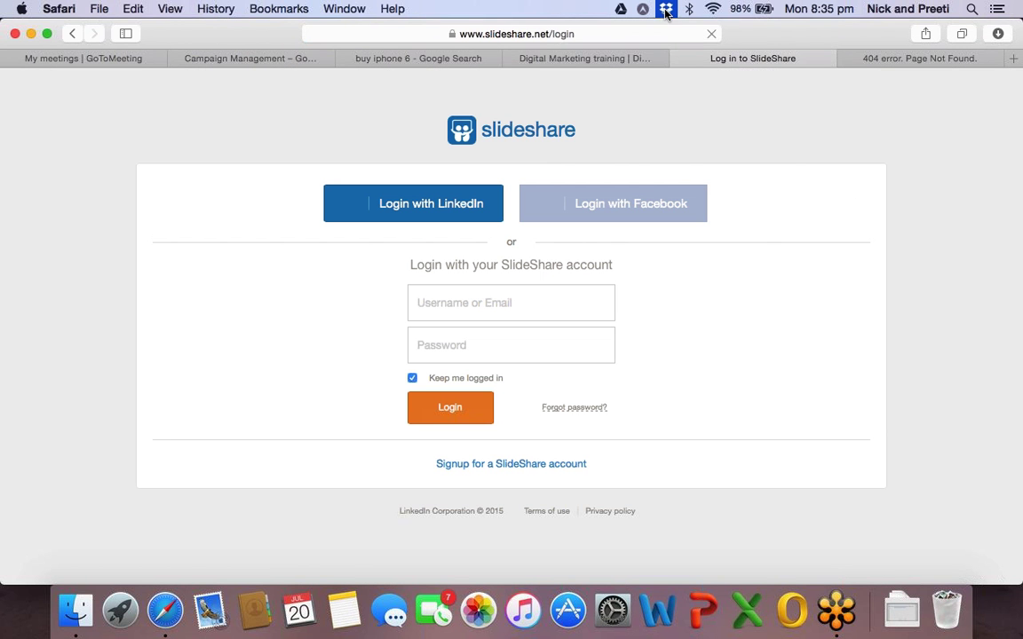
Step: Open the local Dropbox folder in Finder
click(666, 10)
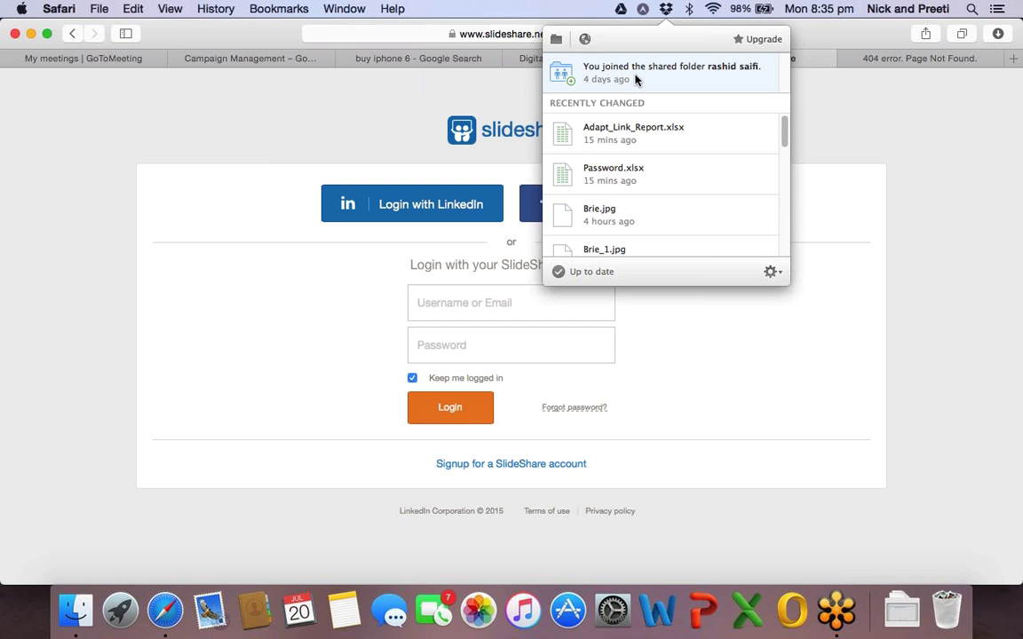
click(557, 46)
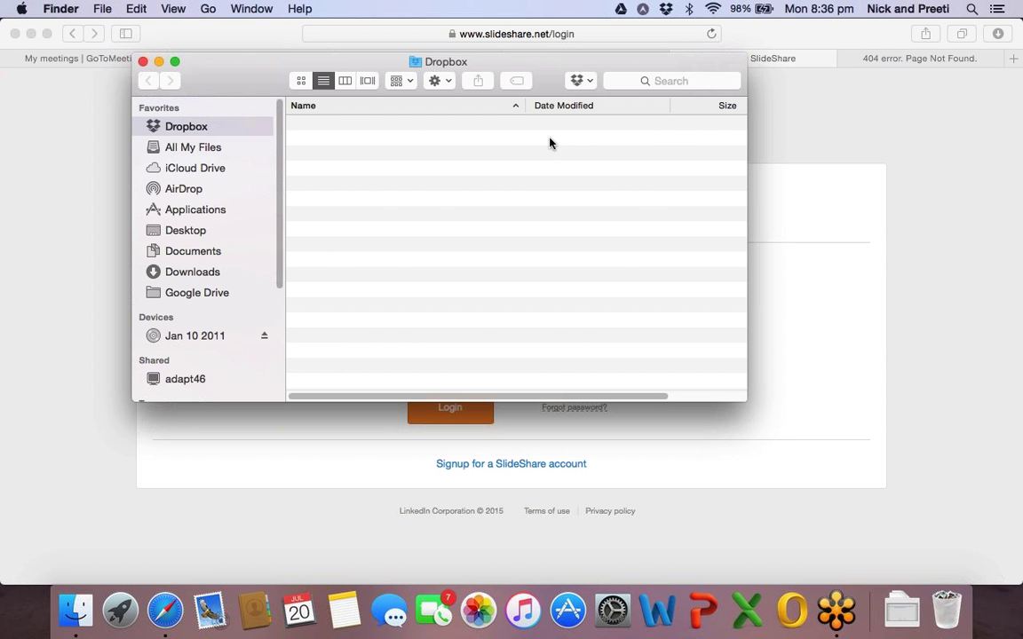
Step: Find the CLASS NOTES folder inside "DMP -Digital Marketing Pathshala" in Dropbox and open it
scroll(542, 151, down, 15)
scroll(511, 160, up, 10)
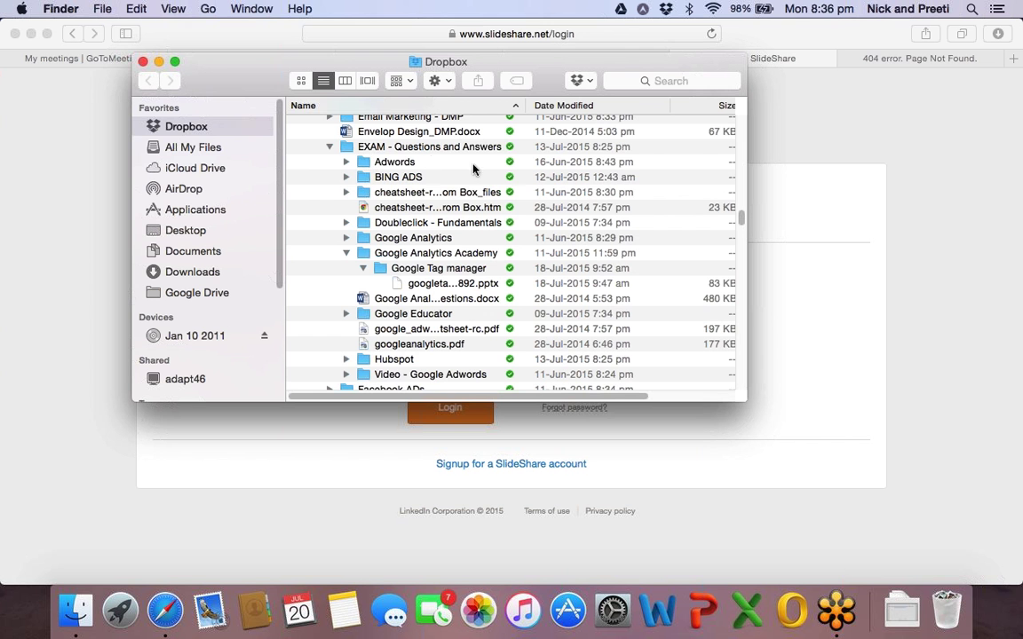
click(422, 132)
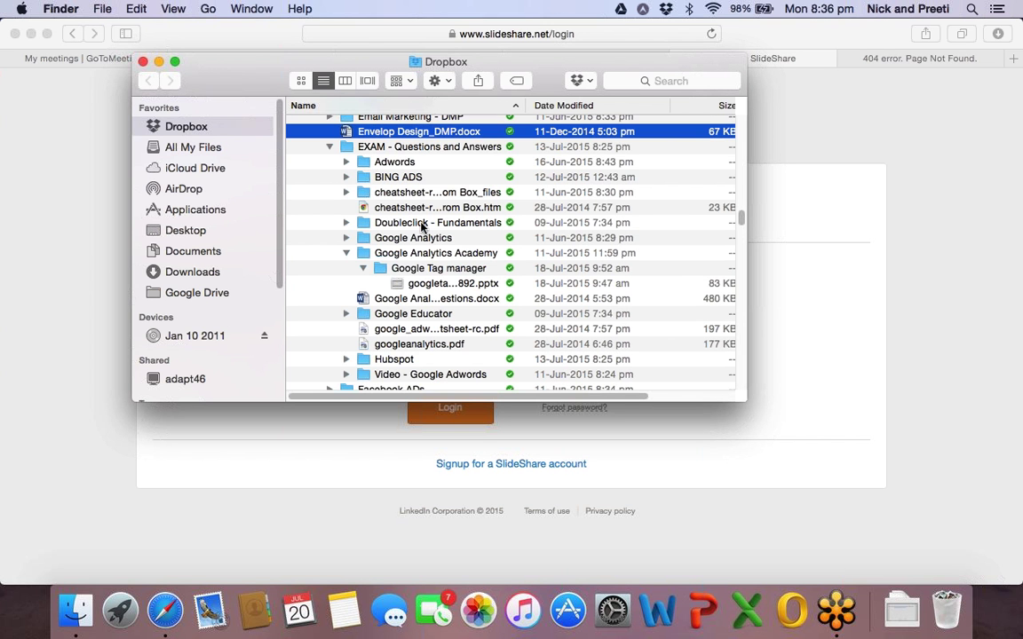
scroll(420, 142, down, 5)
scroll(423, 227, up, 7)
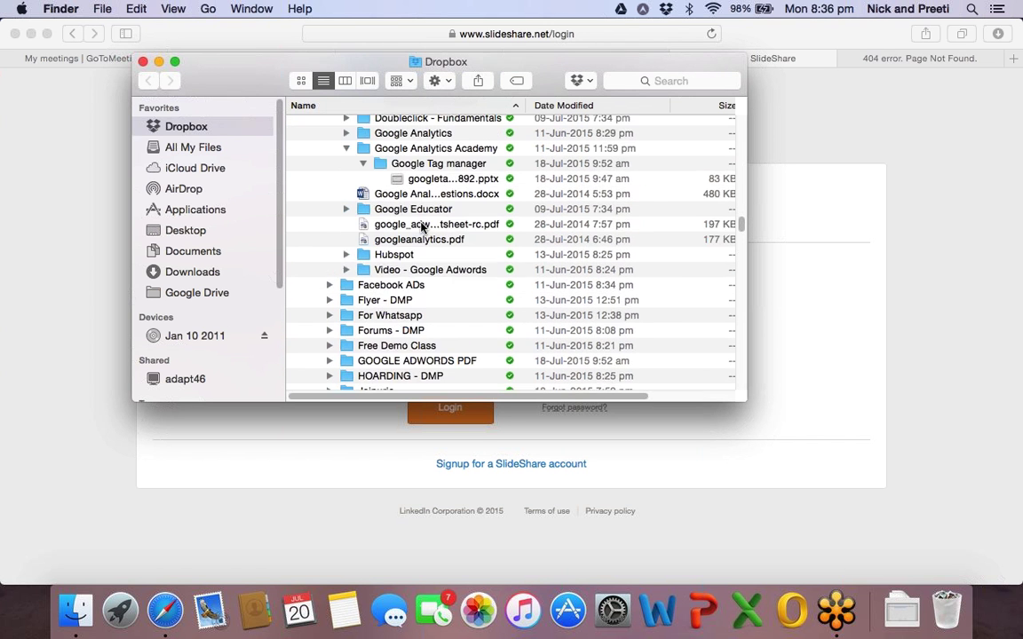
scroll(429, 224, up, 3)
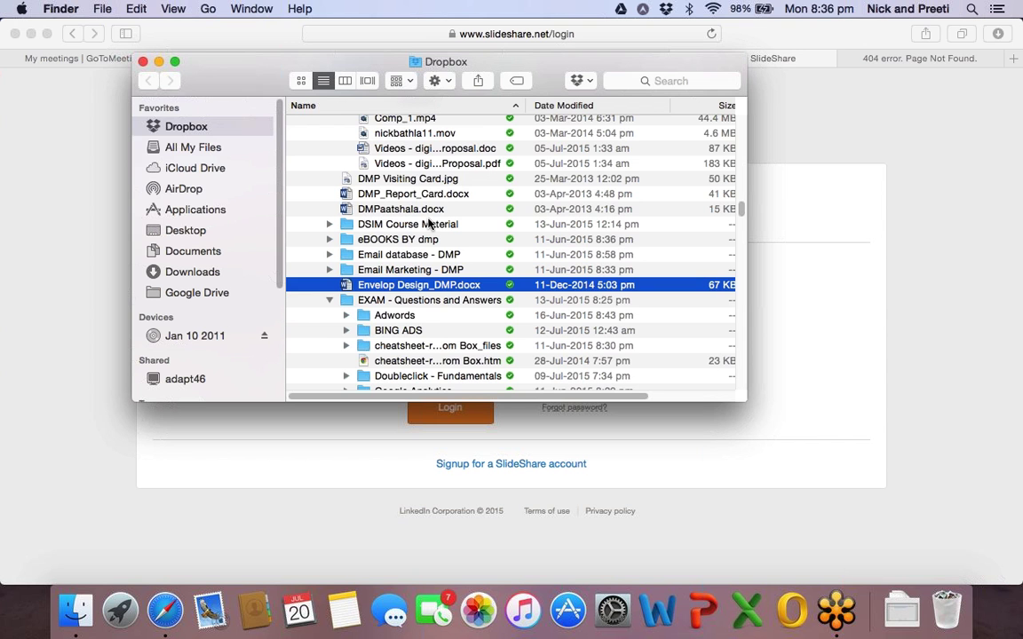
scroll(429, 224, up, 5)
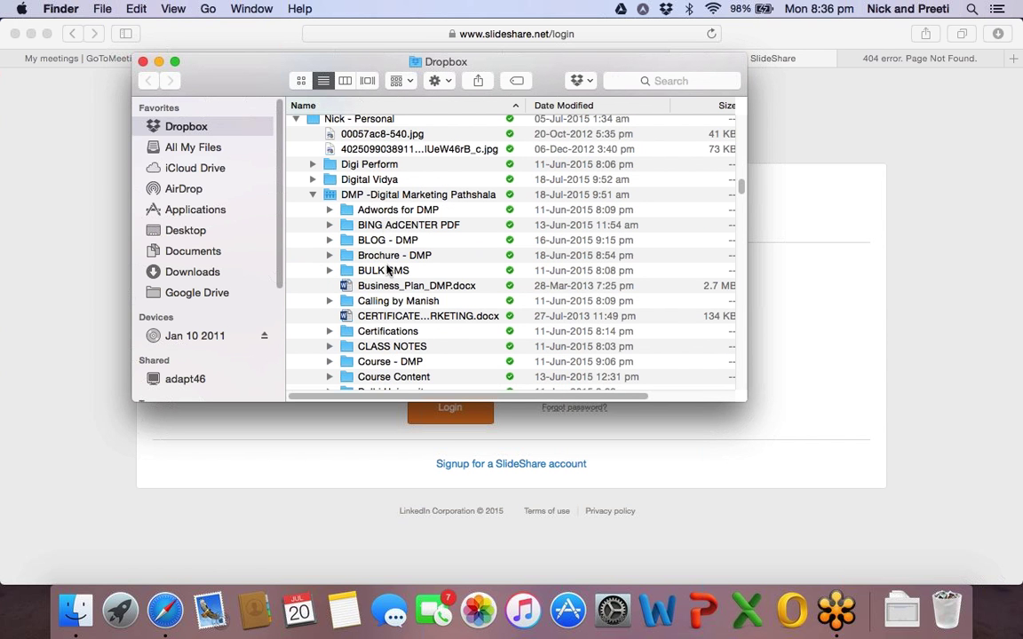
click(388, 348)
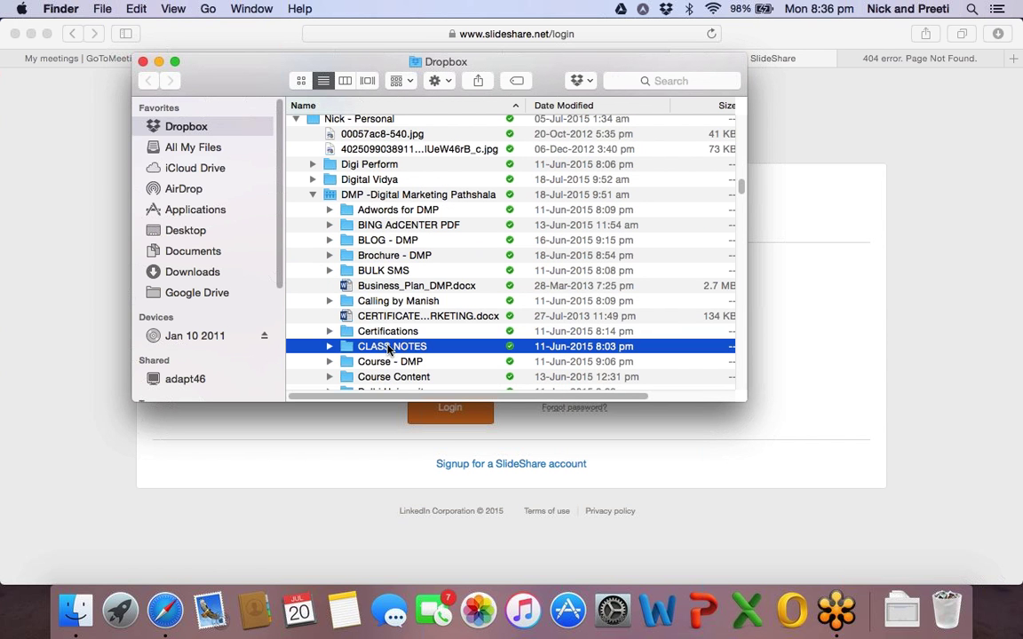
double_click(388, 348)
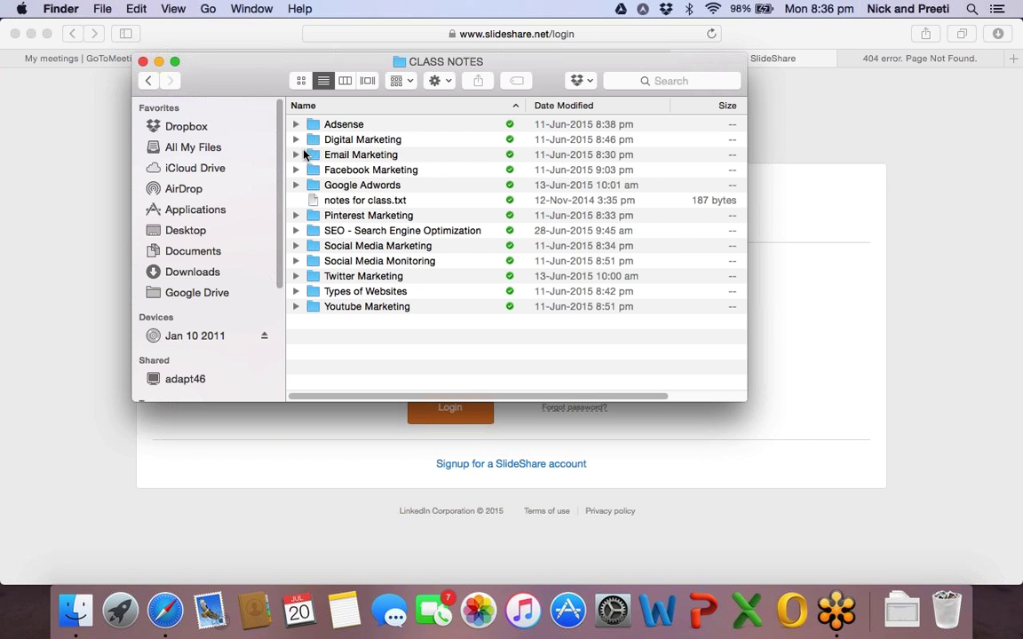
Step: Expand the Google Adwords folder in CLASS NOTES and open the PDF covering classes 1 and 2
click(296, 185)
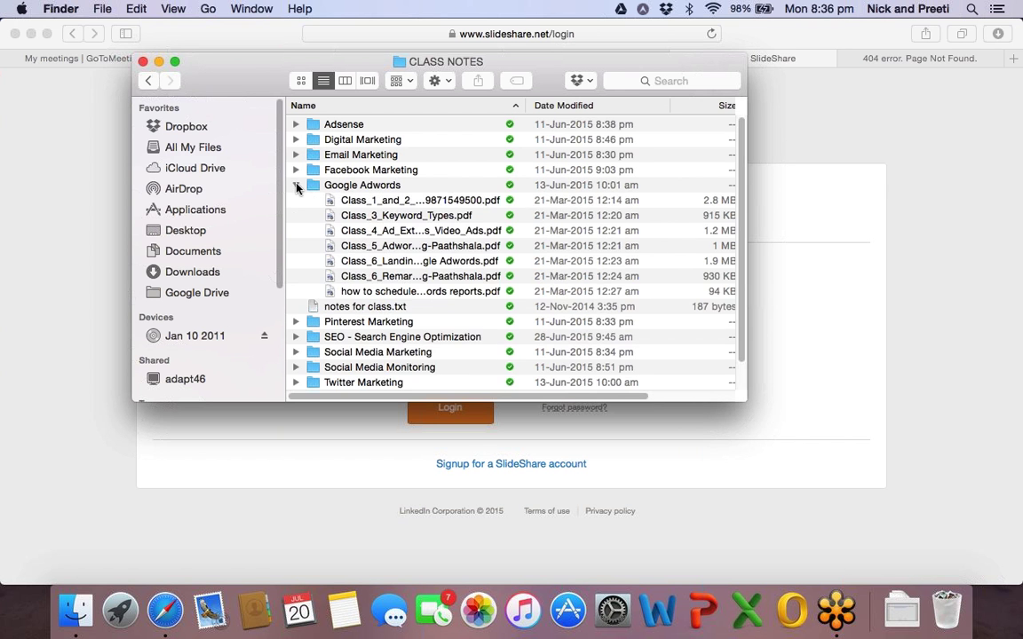
click(371, 203)
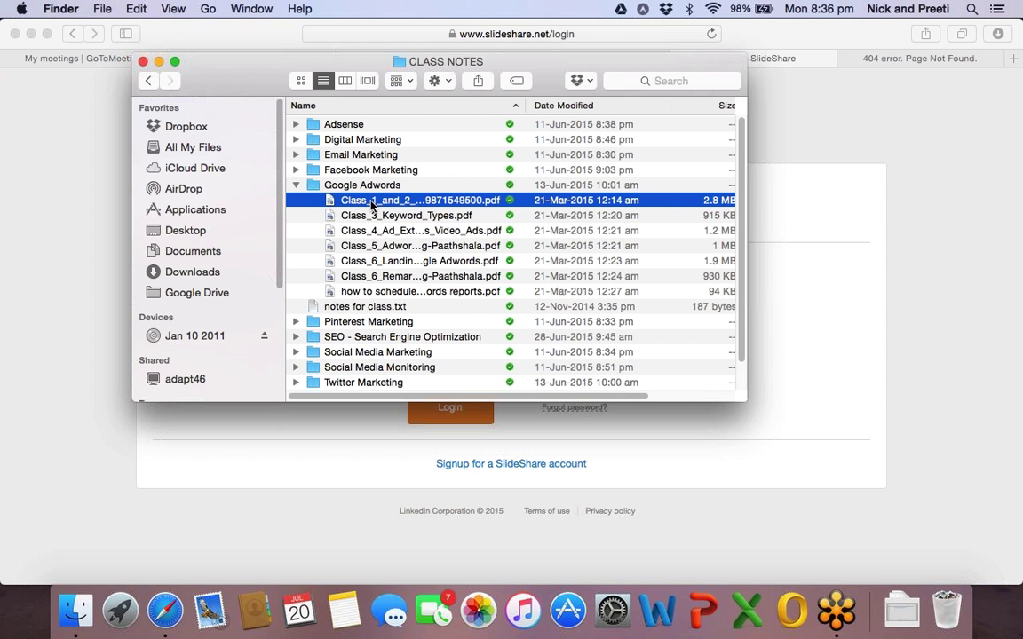
double_click(371, 202)
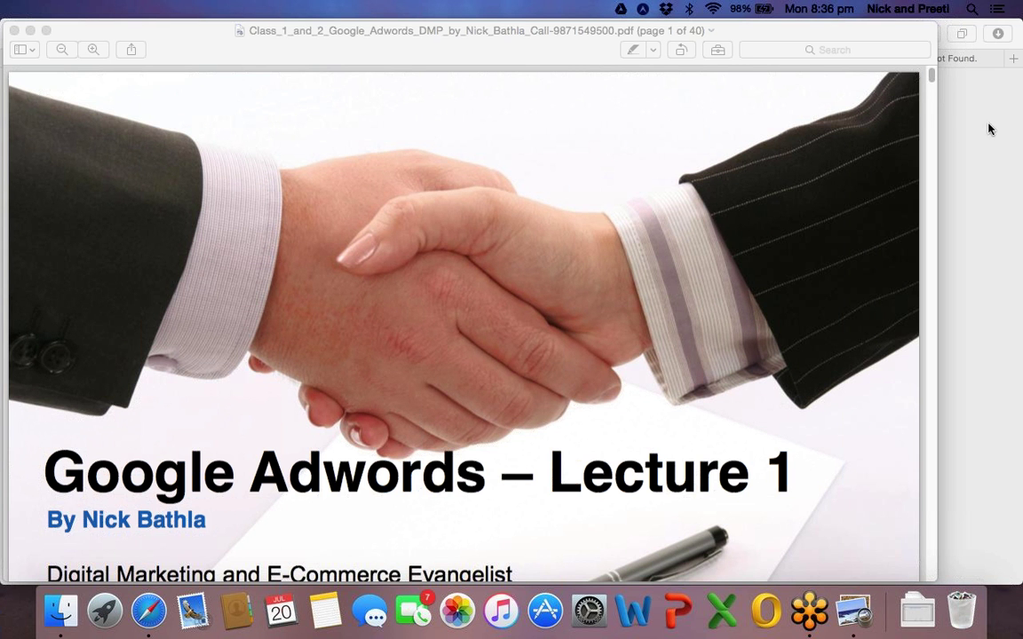
Step: Go through the first pages of the lecture PDF to the AdWords Certification certificate on page 3
click(932, 80)
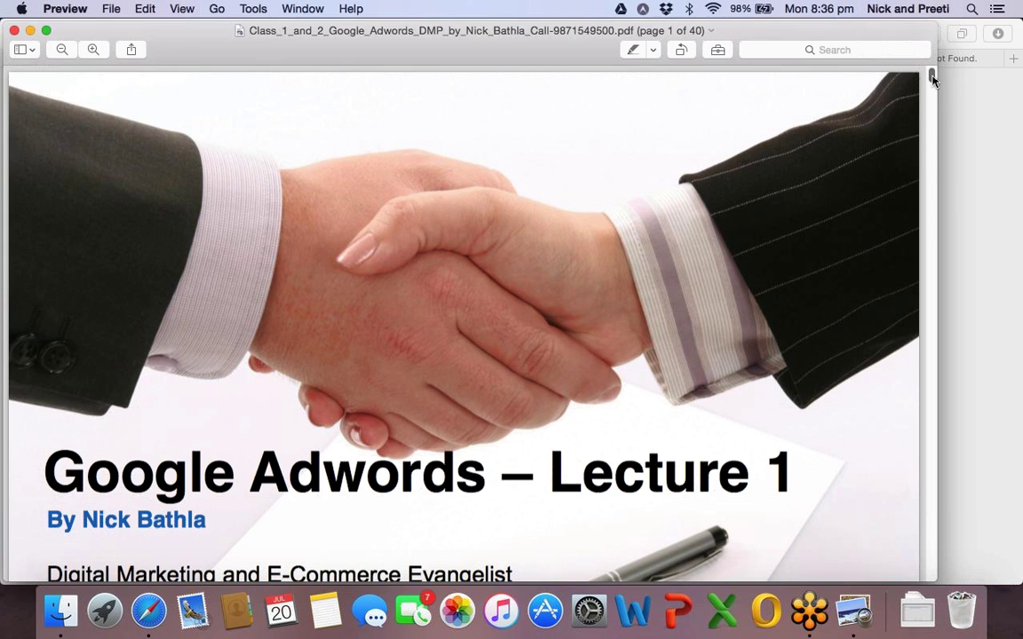
scroll(932, 80, down, 3)
drag(932, 80, 934, 107)
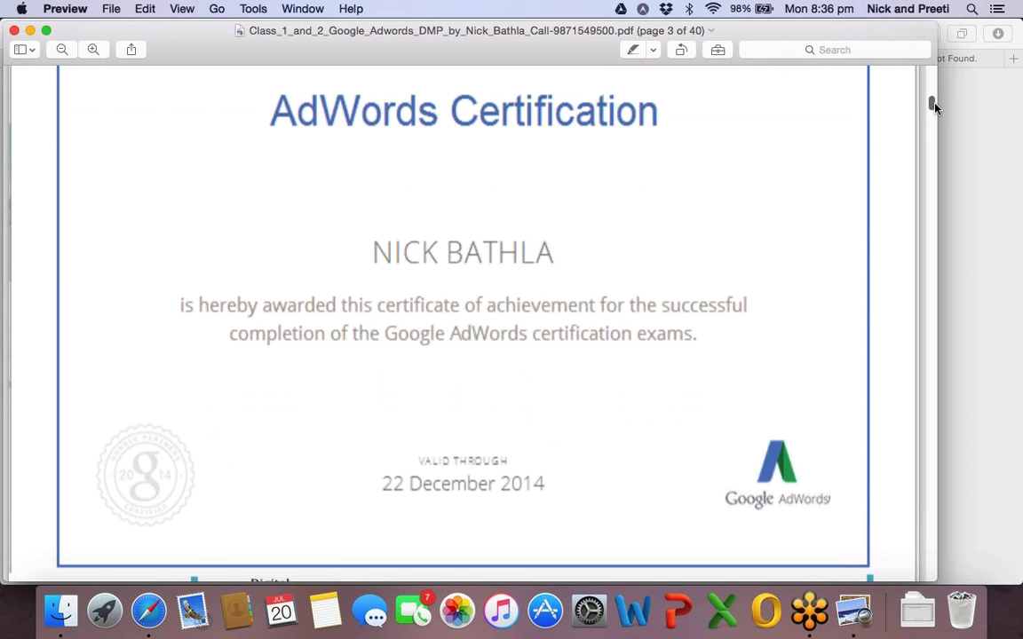
scroll(934, 105, down, 2)
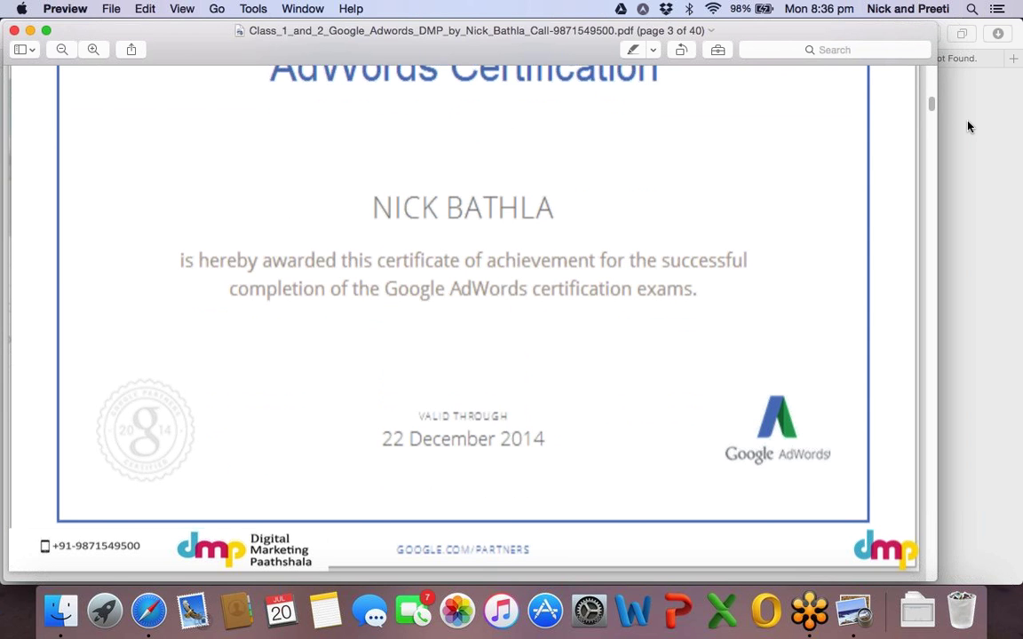